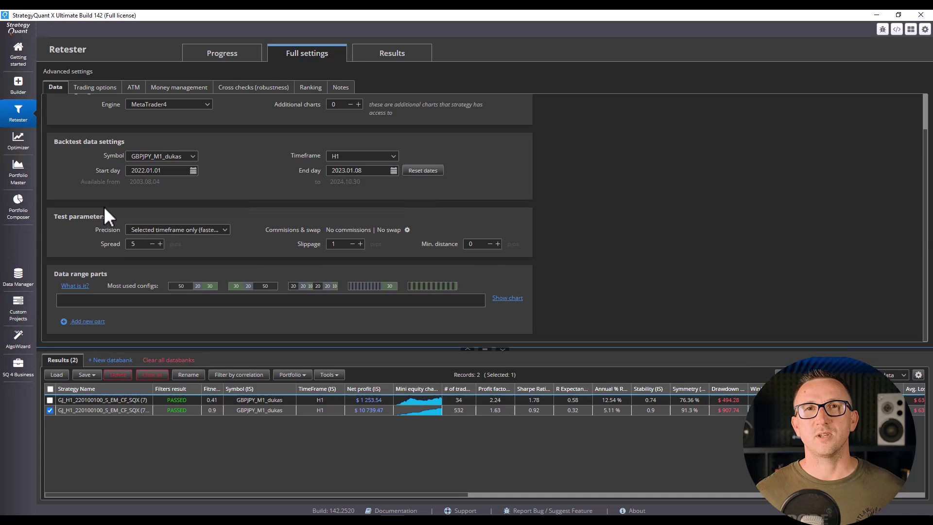
# Step: Keep GBPJPY_M1_dukas as the symbol and view the first strategy's equity and drawdown chart
pyautogui.click(187, 156)
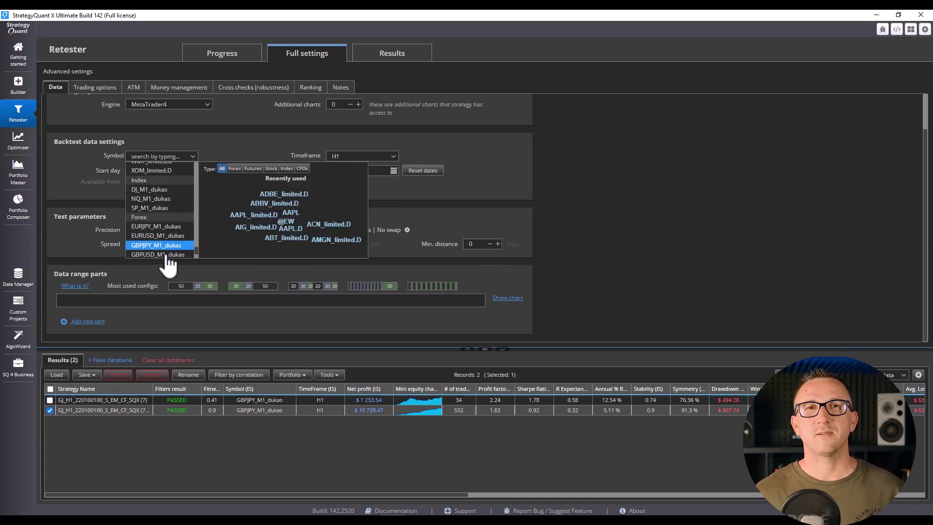
pyautogui.click(238, 146)
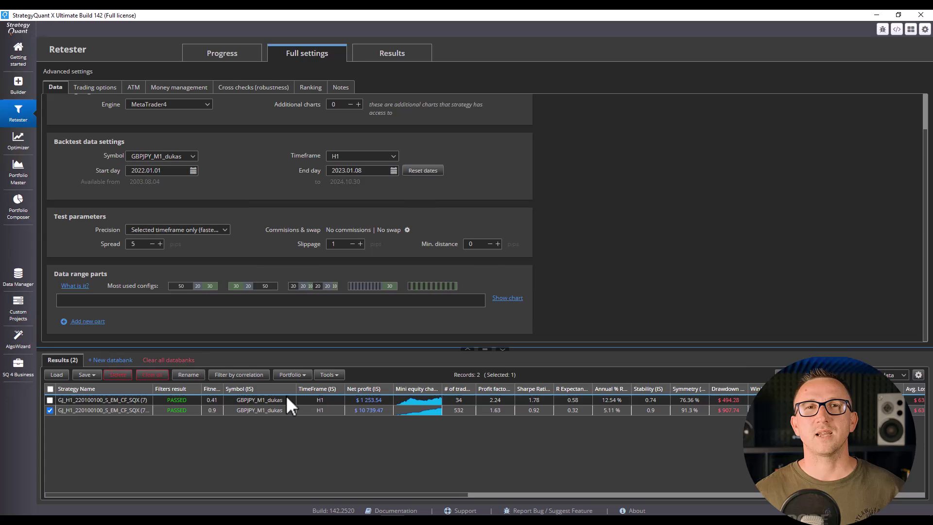
pyautogui.doubleClick(285, 398)
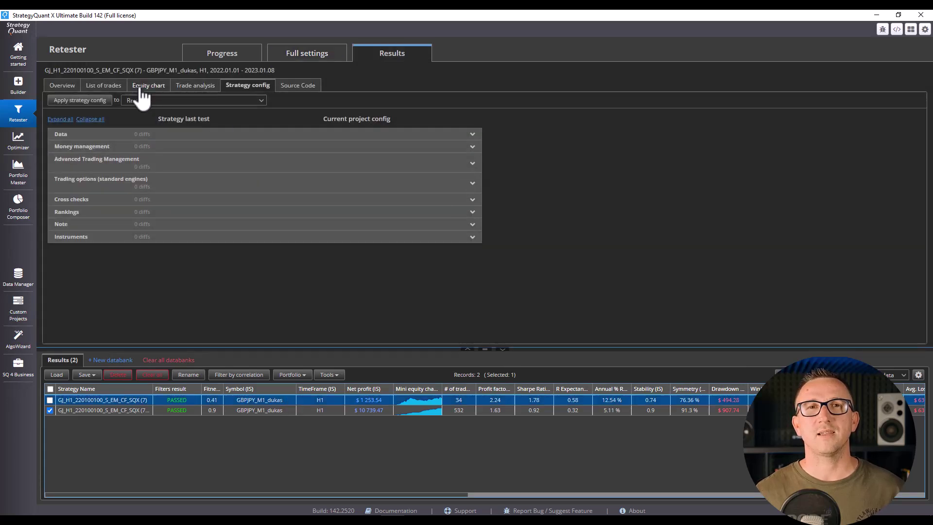
pyautogui.click(142, 88)
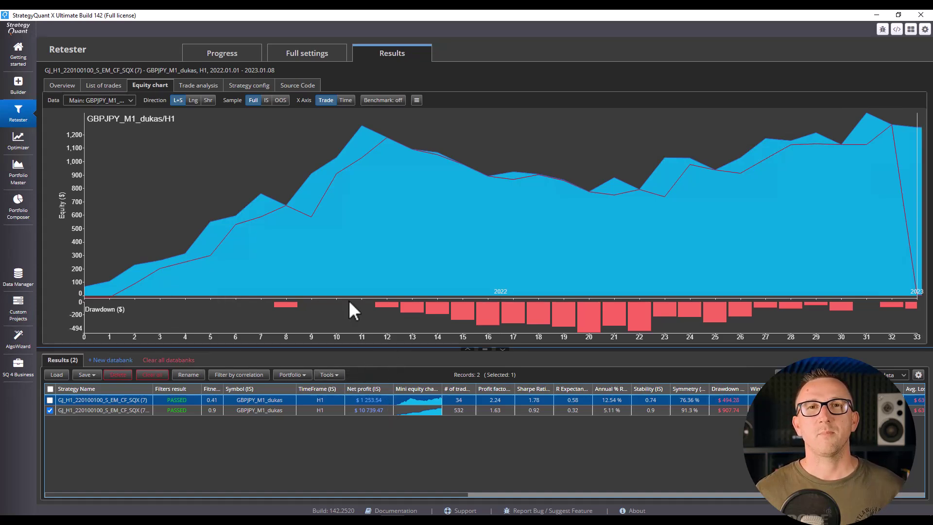
# Step: Show the D1 close-price chart for the retest data range in Full settings
pyautogui.click(301, 56)
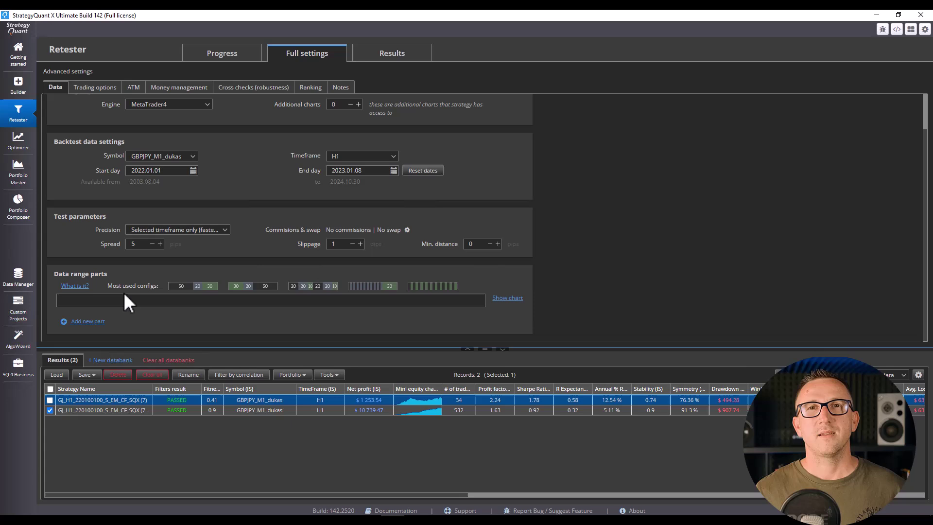
pyautogui.click(508, 299)
pyautogui.scroll(-1, 417, 316)
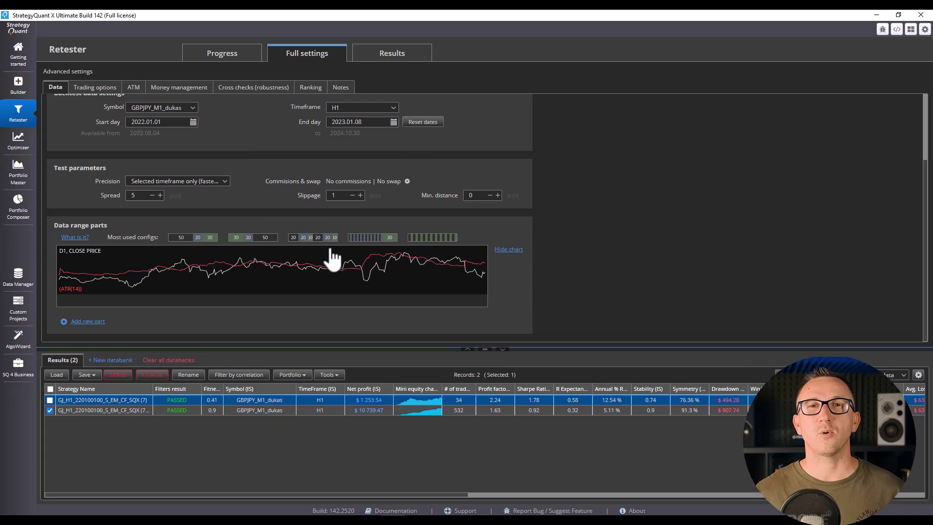
pyautogui.scroll(1, 232, 233)
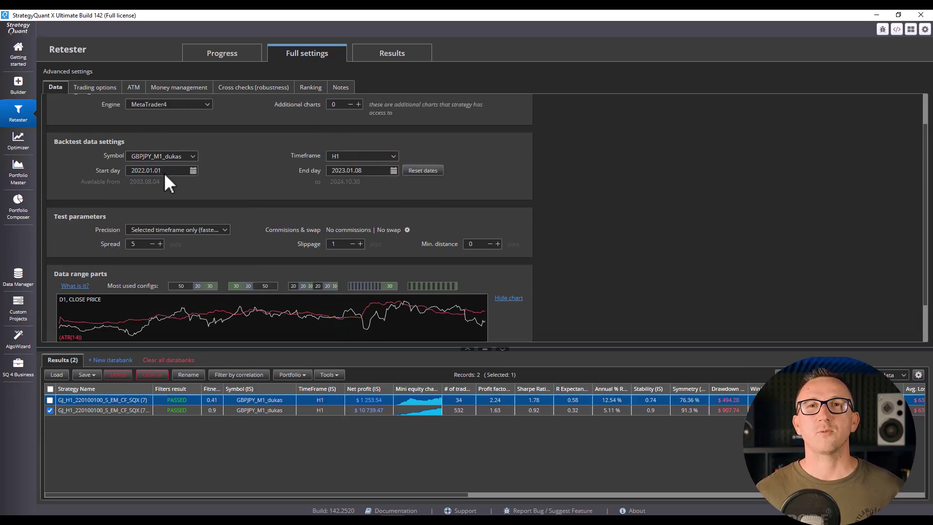
# Step: Keep the H1 timeframe and open the second strategy's Optimizer walk-forward results
pyautogui.click(356, 157)
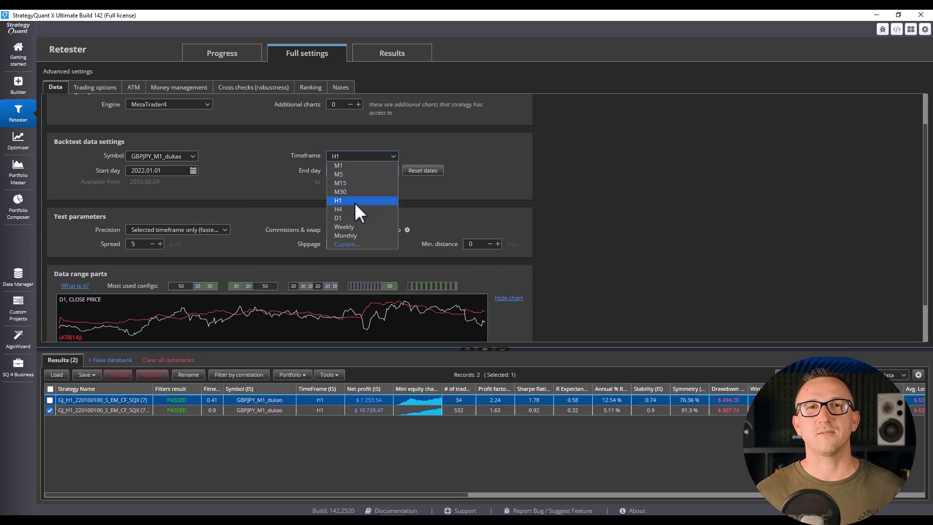
pyautogui.click(221, 165)
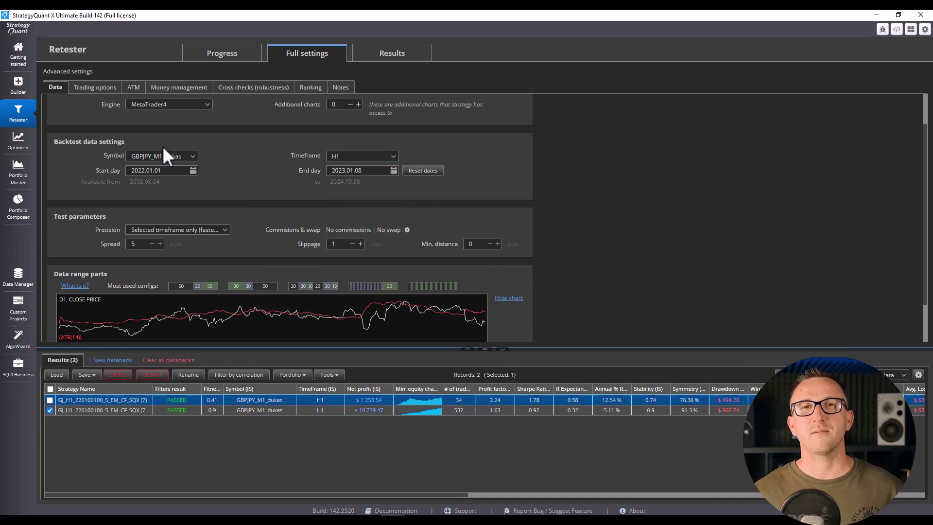
pyautogui.doubleClick(168, 410)
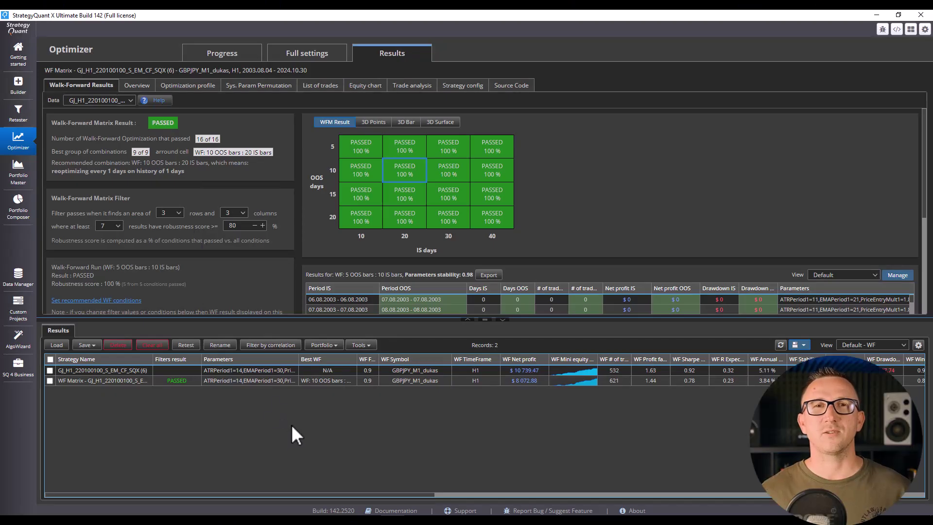
pyautogui.click(303, 55)
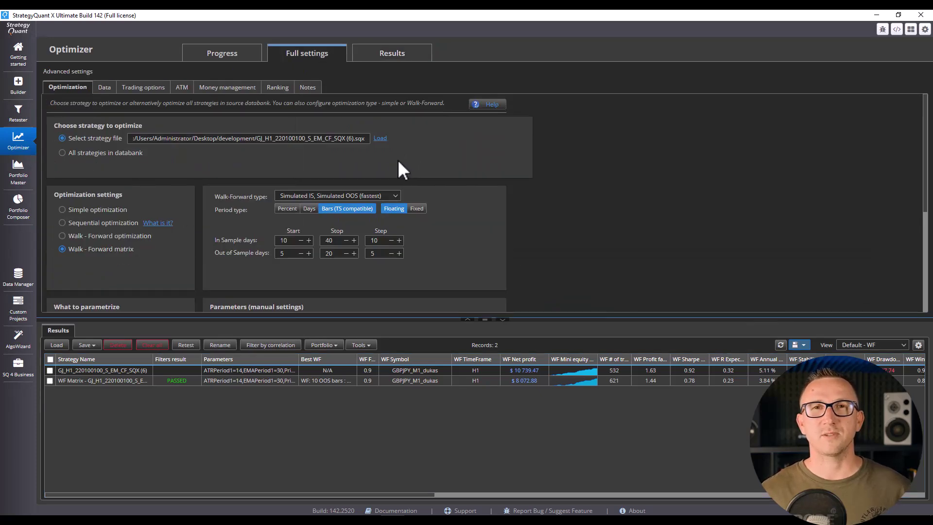
pyautogui.doubleClick(254, 377)
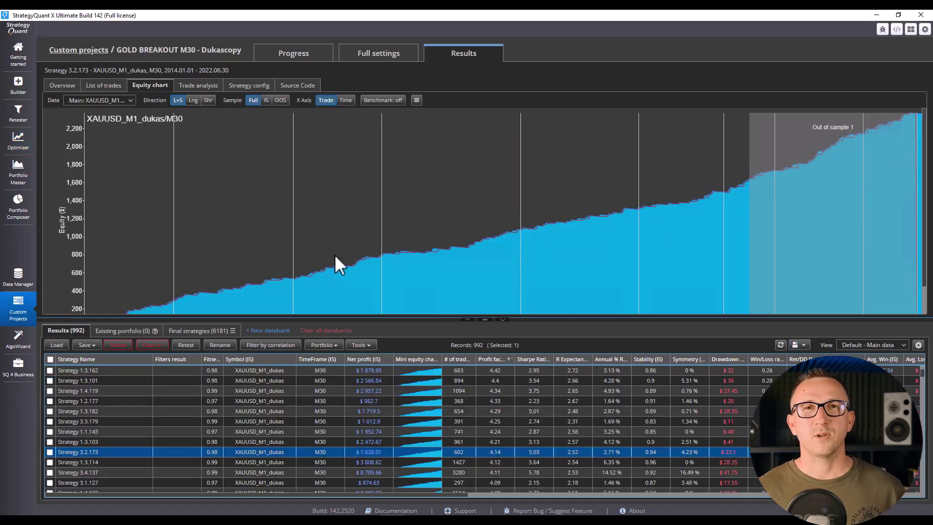
pyautogui.click(18, 141)
pyautogui.click(90, 86)
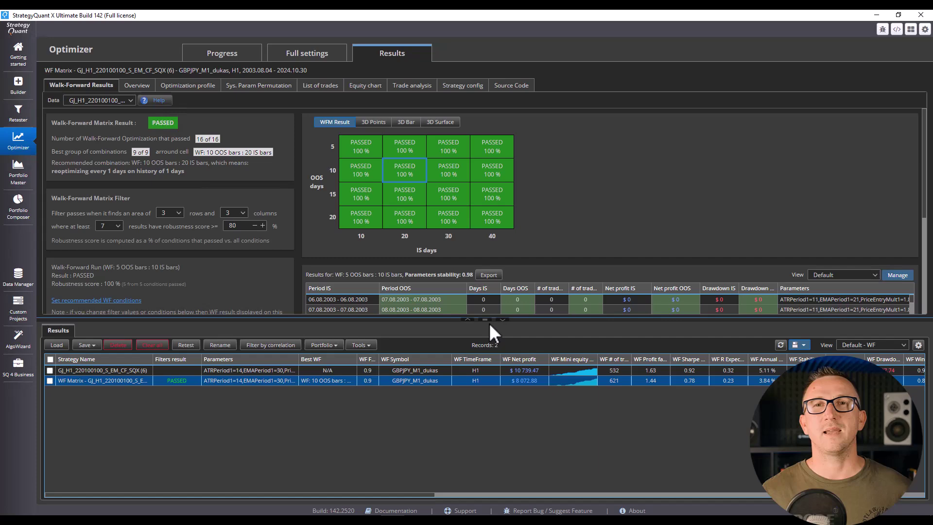
# Step: Review overall statistics, optimization profile and parameter permutation stats, then the result's equity curve
pyautogui.moveTo(488, 321); pyautogui.dragTo(484, 385)
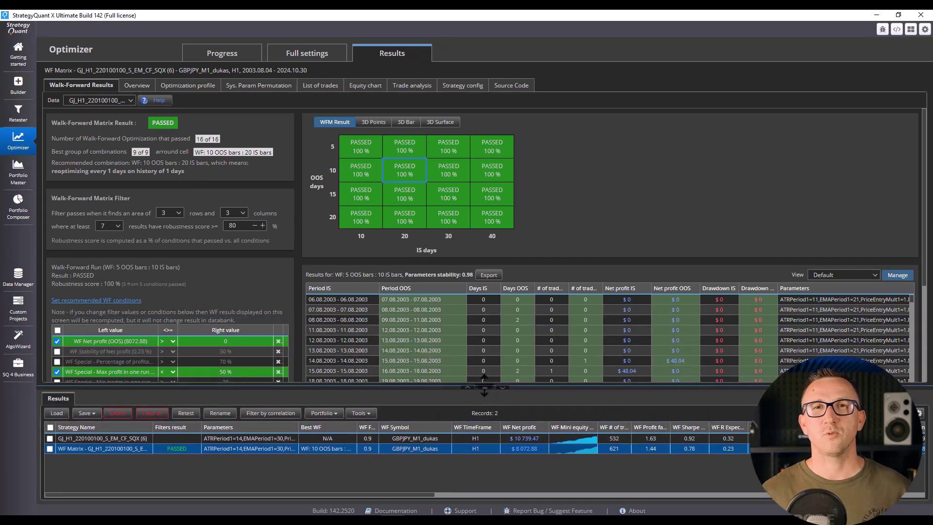
pyautogui.click(132, 86)
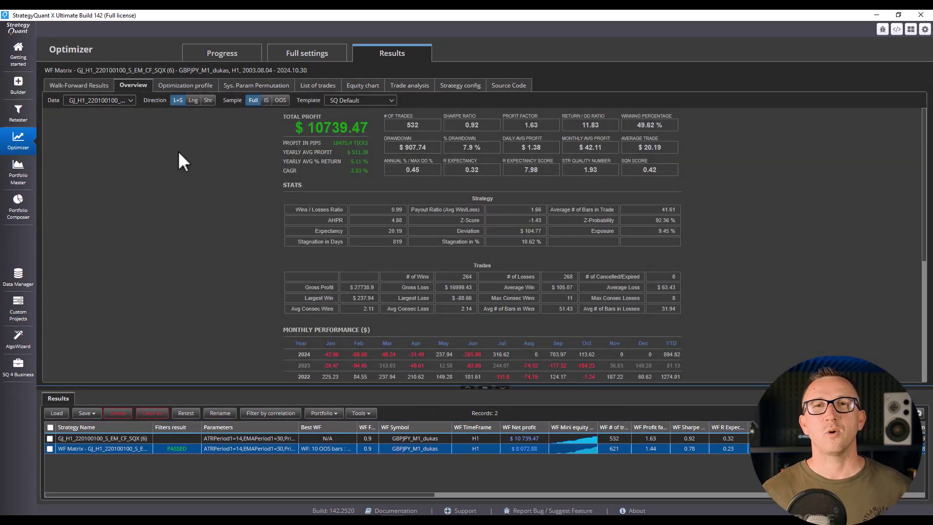
pyautogui.click(178, 86)
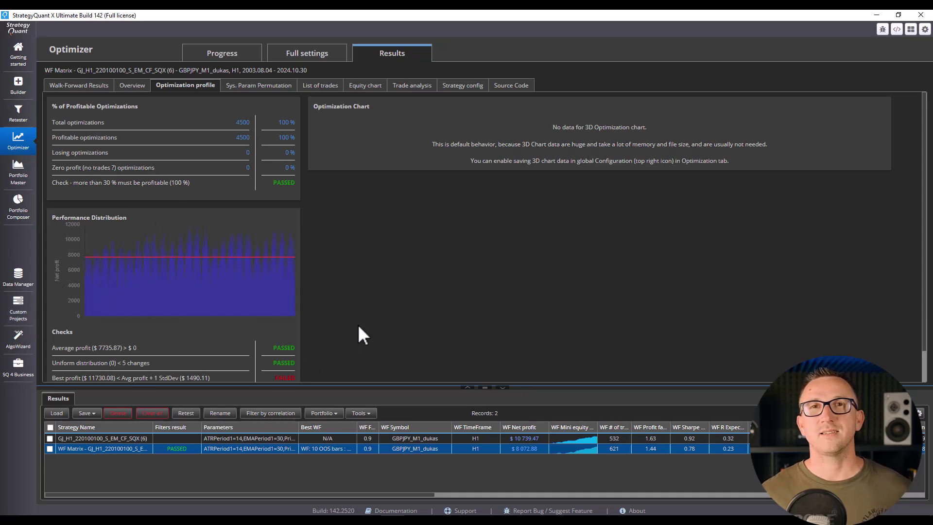
pyautogui.click(267, 85)
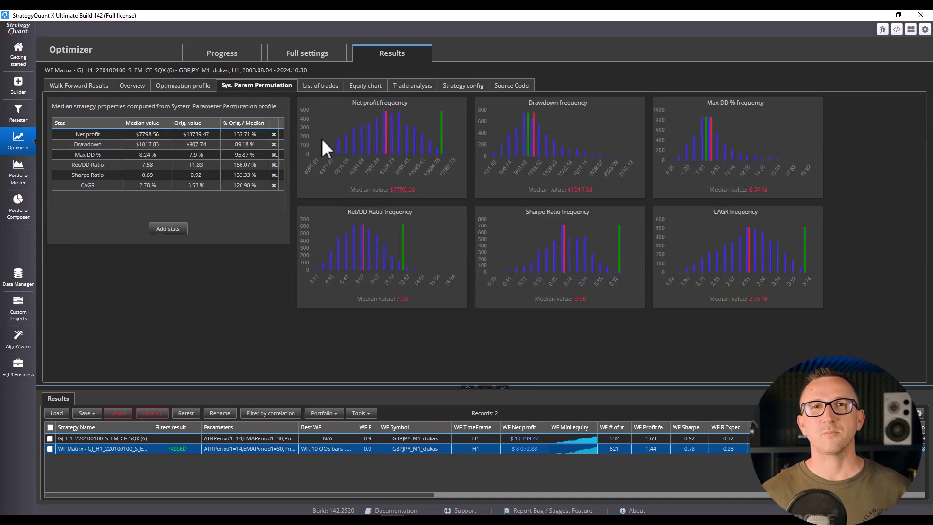
pyautogui.click(369, 88)
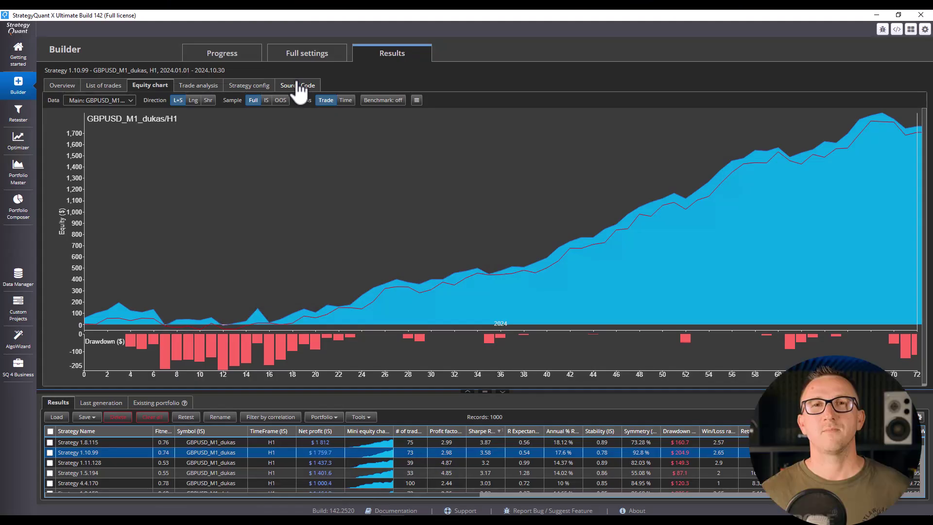
# Step: Select the LongEntrySignal and ShortEntrySignal blocks in the pseudo code, then return to the equity chart
pyautogui.click(297, 85)
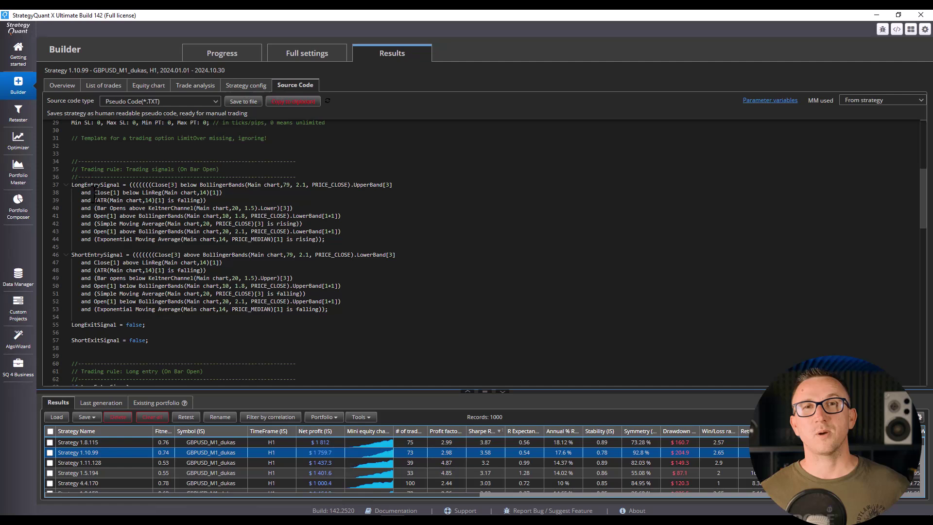
pyautogui.moveTo(72, 184); pyautogui.dragTo(328, 313)
pyautogui.scroll(-5, 328, 314)
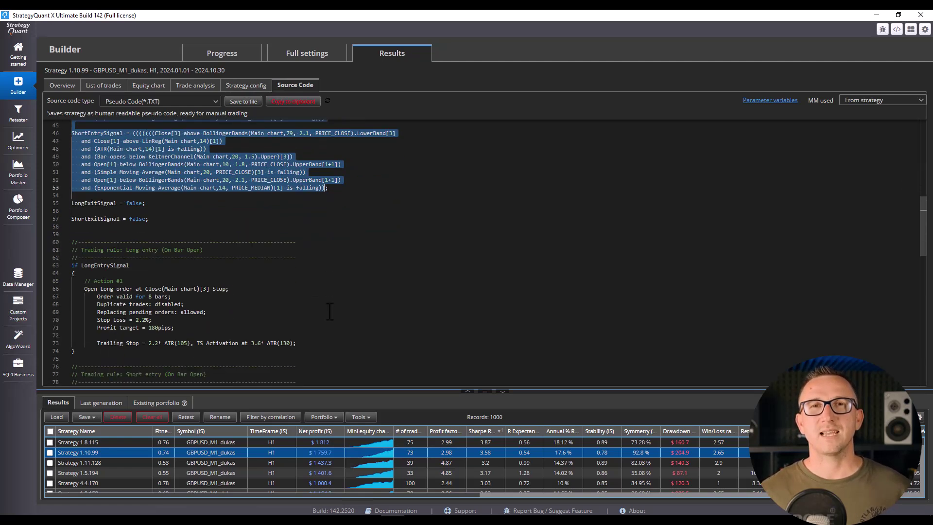
pyautogui.click(148, 309)
pyautogui.click(150, 85)
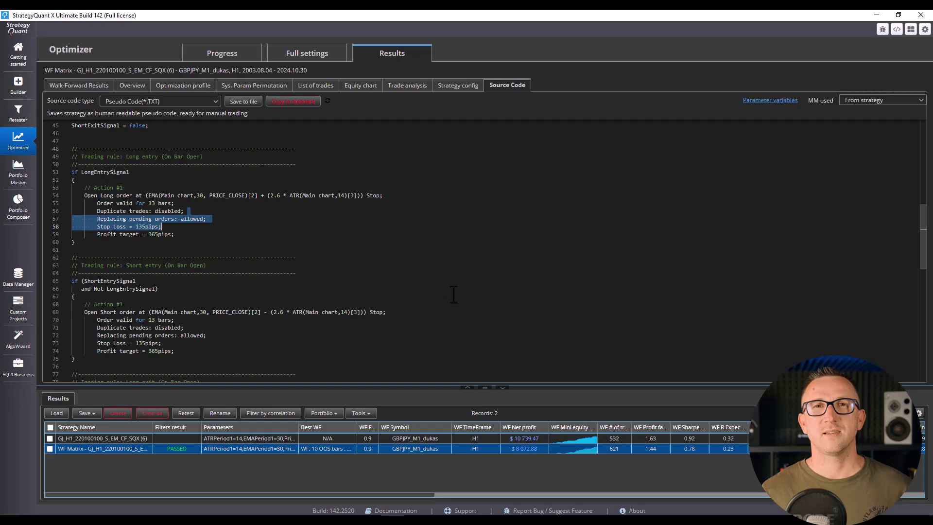
# Step: Select the pseudo code from the trading options section down to the long entry's stop loss
pyautogui.scroll(5, 438, 301)
pyautogui.moveTo(388, 346); pyautogui.dragTo(66, 131)
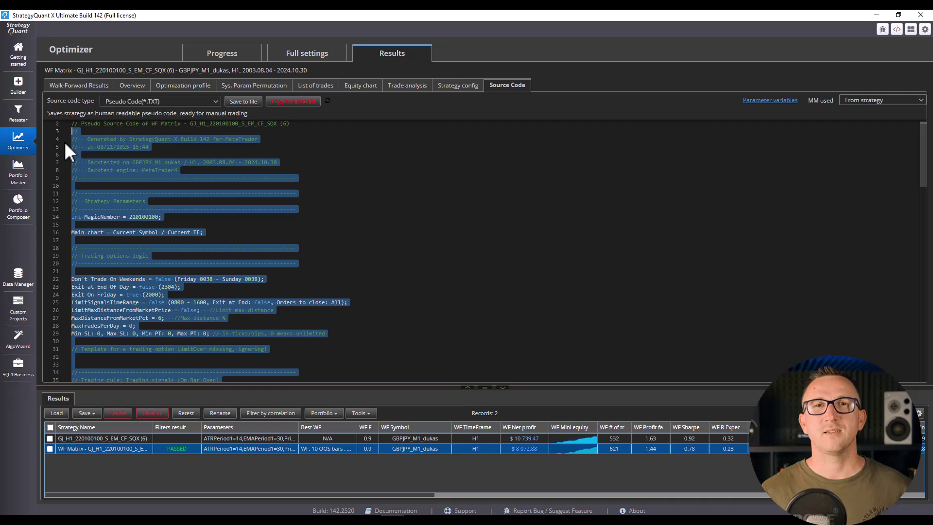
pyautogui.moveTo(203, 39); pyautogui.dragTo(92, 170)
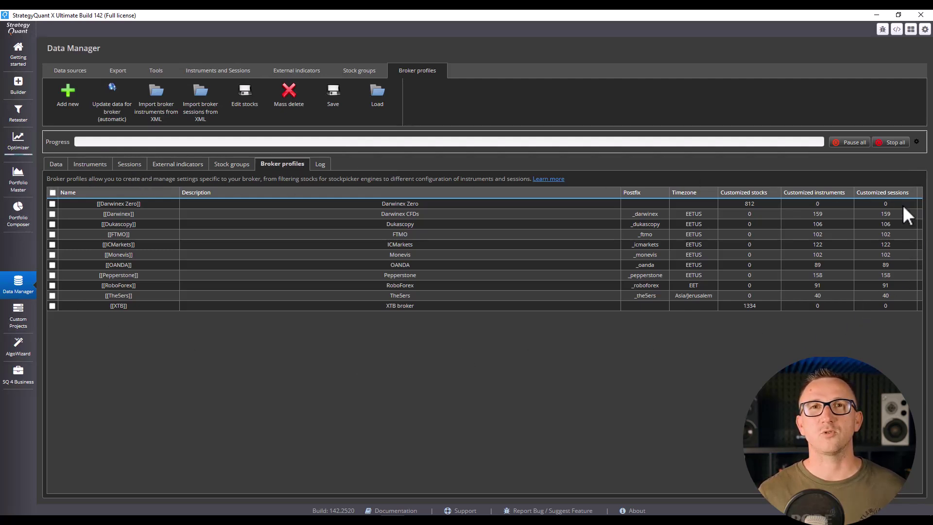
# Step: Inspect XAUUSD_M1_dukas settings among Dukascopy data, then open the GOLD BREAKOUT M30 project results
pyautogui.click(57, 164)
pyautogui.click(195, 198)
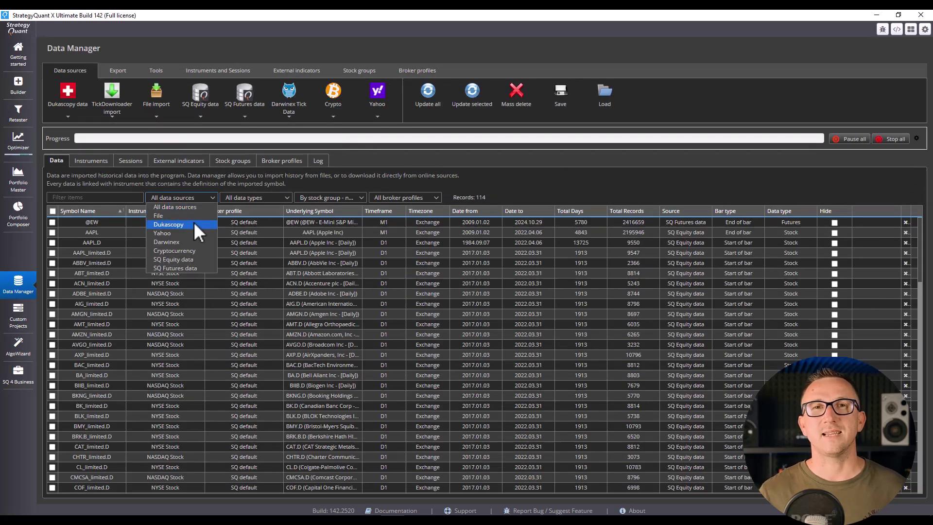
pyautogui.click(193, 222)
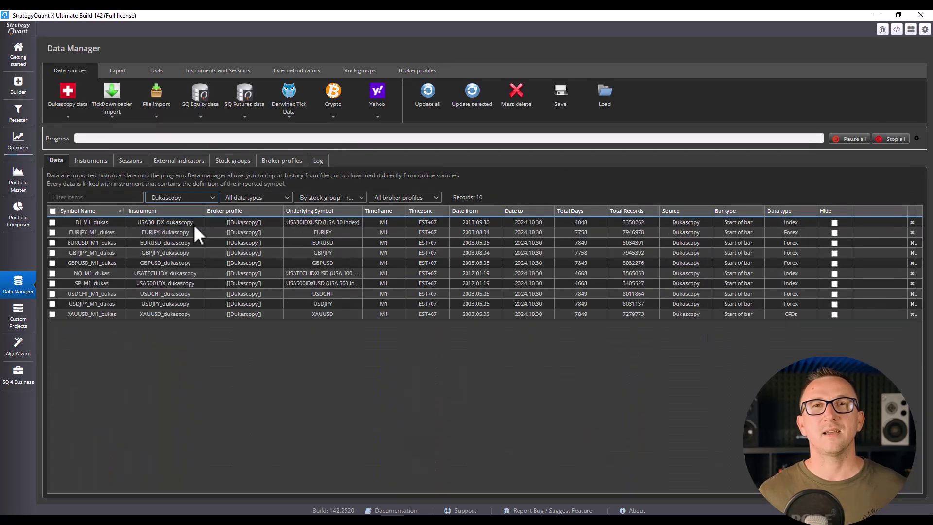
pyautogui.doubleClick(133, 313)
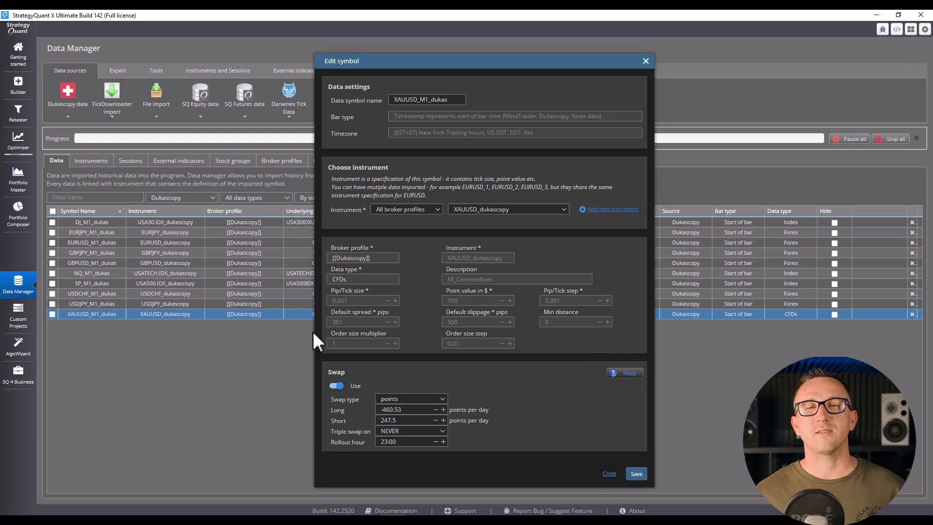
pyautogui.click(609, 473)
pyautogui.click(25, 325)
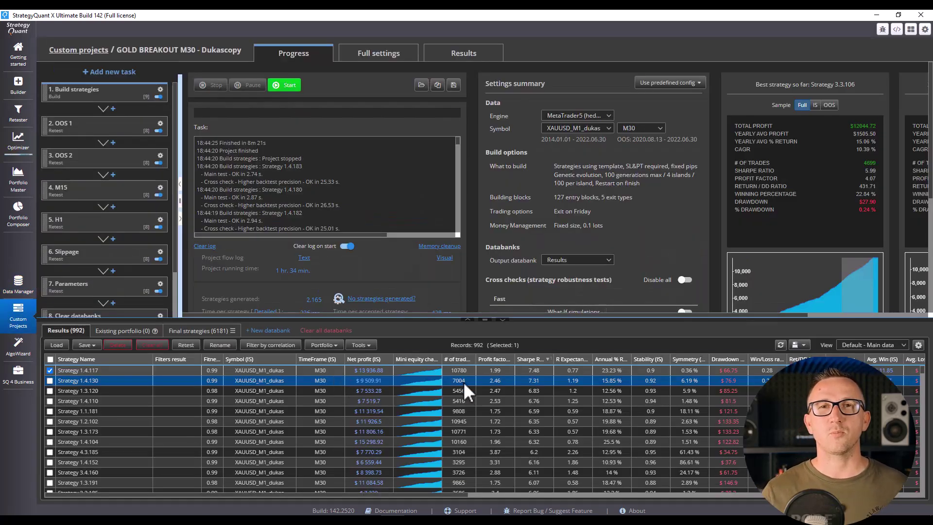
pyautogui.doubleClick(464, 382)
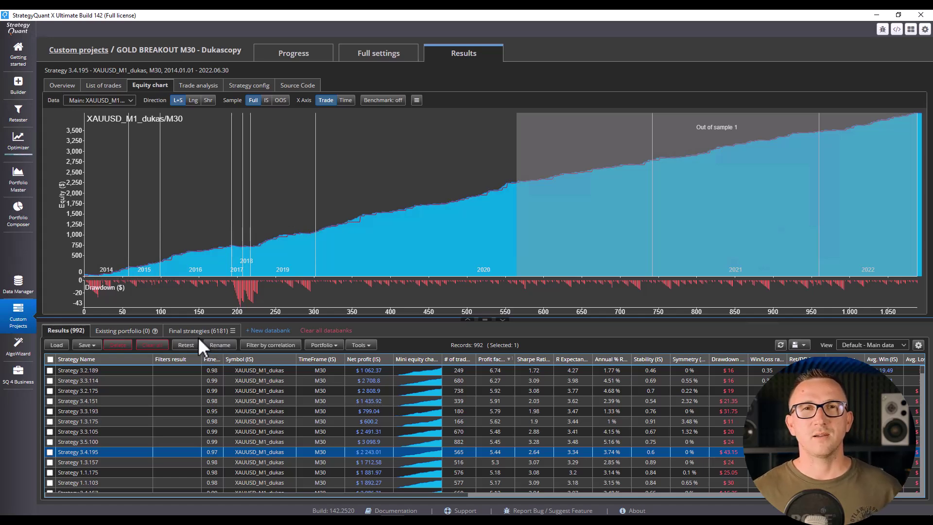
# Step: Scroll the GOLD BREAKOUT results databank and select Strategy 3.2.173 to show its equity chart
pyautogui.scroll(-5, 445, 434)
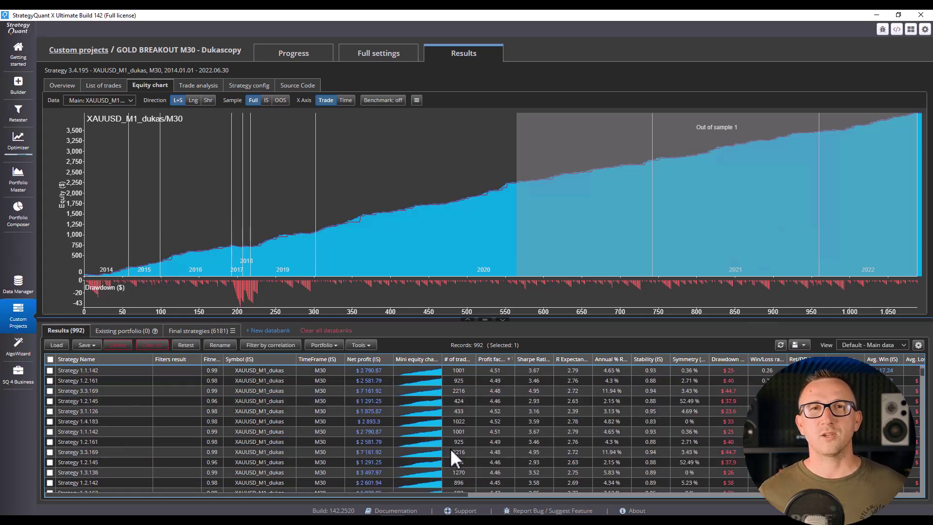
pyautogui.scroll(-5, 450, 448)
pyautogui.click(450, 449)
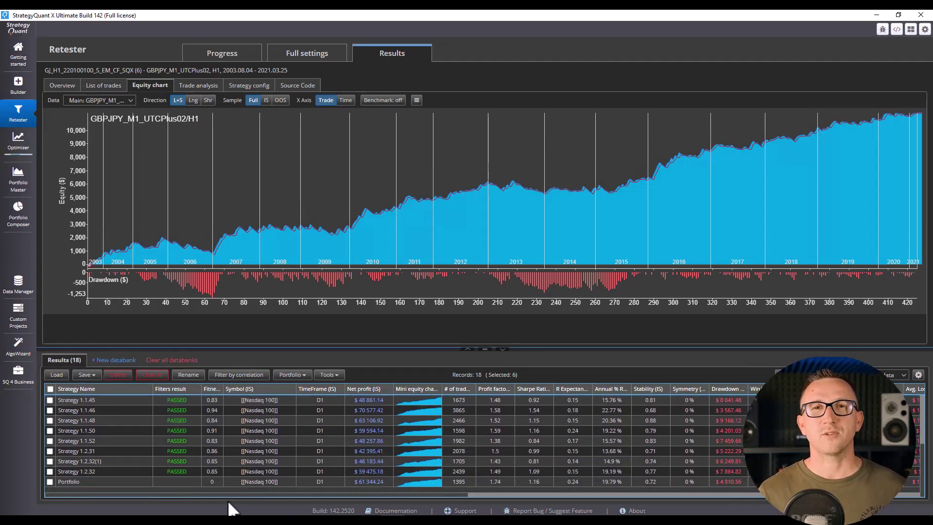
# Step: Select the Portfolio row to show the combined Nasdaq 100 D1 equity chart
pyautogui.click(260, 481)
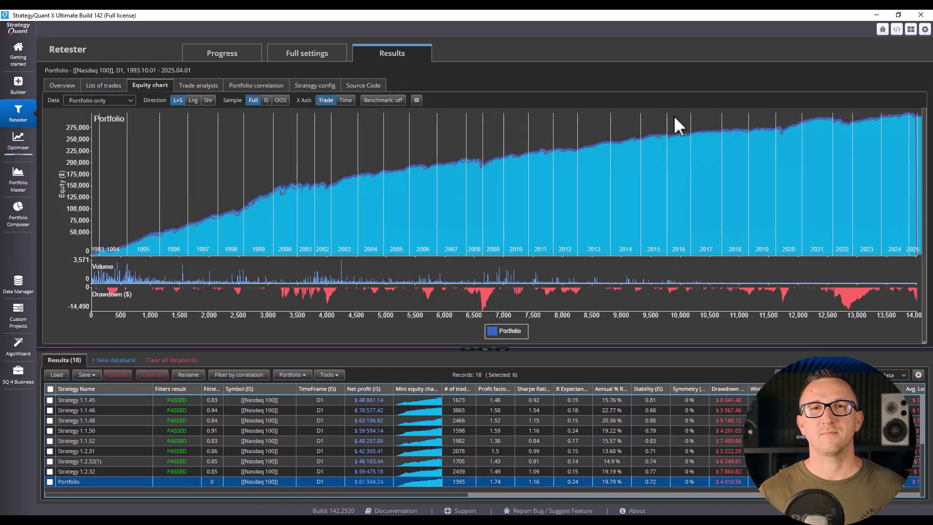
pyautogui.moveTo(620, 9)
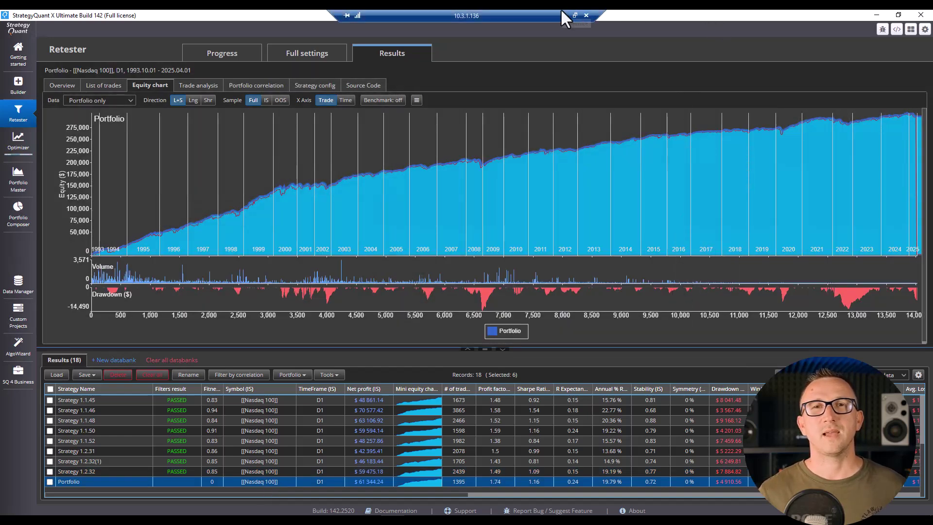